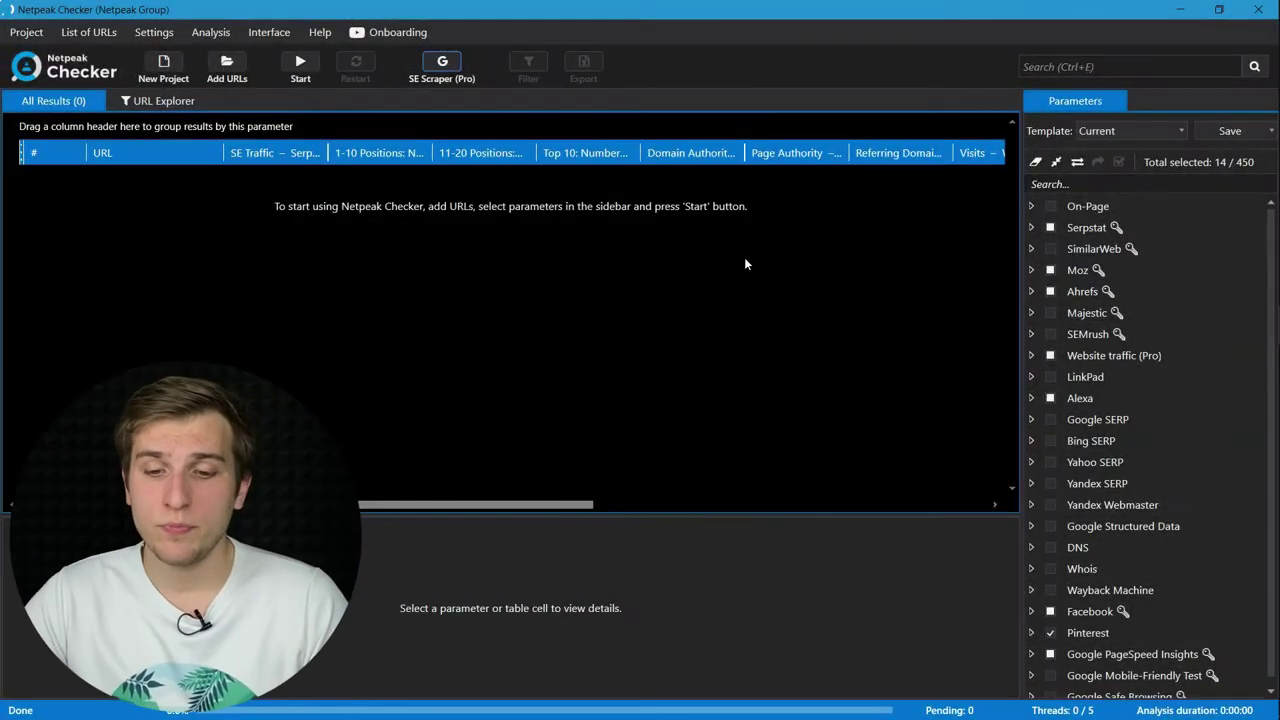
- Open SE Scraper (Pro) and select its list of nine Ocean City real-estate queries
click(442, 65)
click(314, 258)
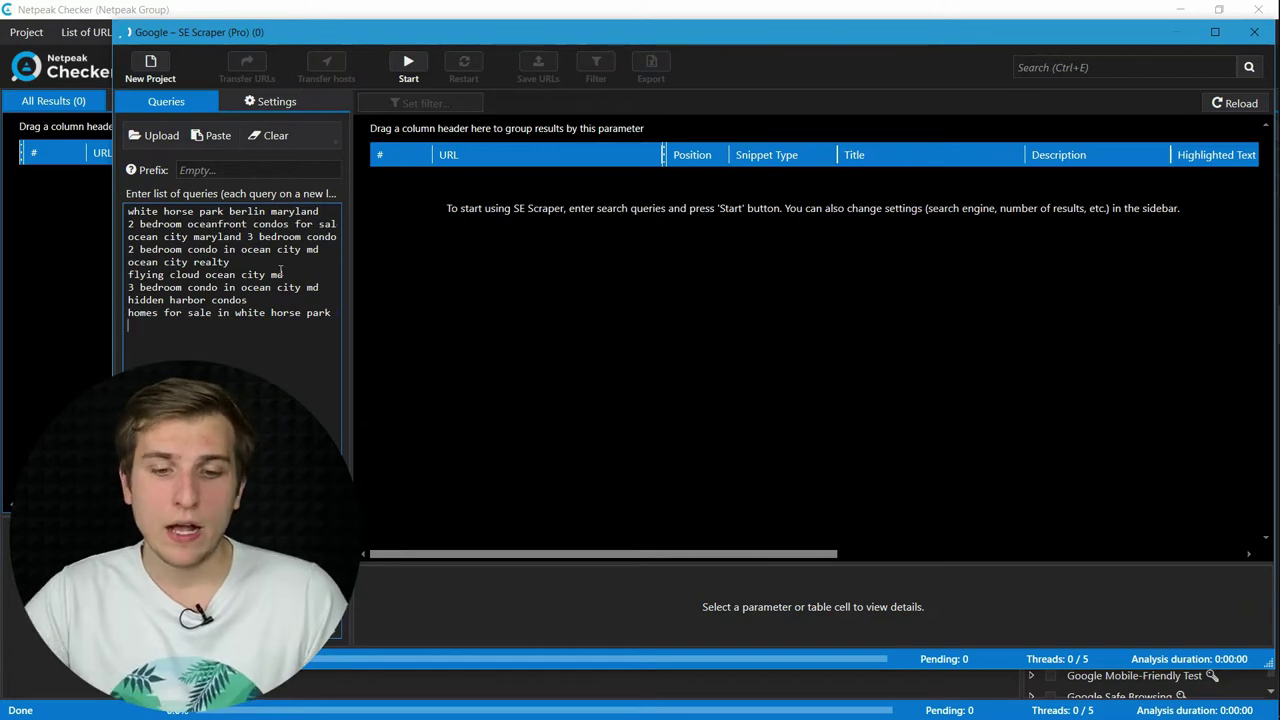
- Restrict the scraper to Google only, with Number of results kept at Custom 25
click(282, 101)
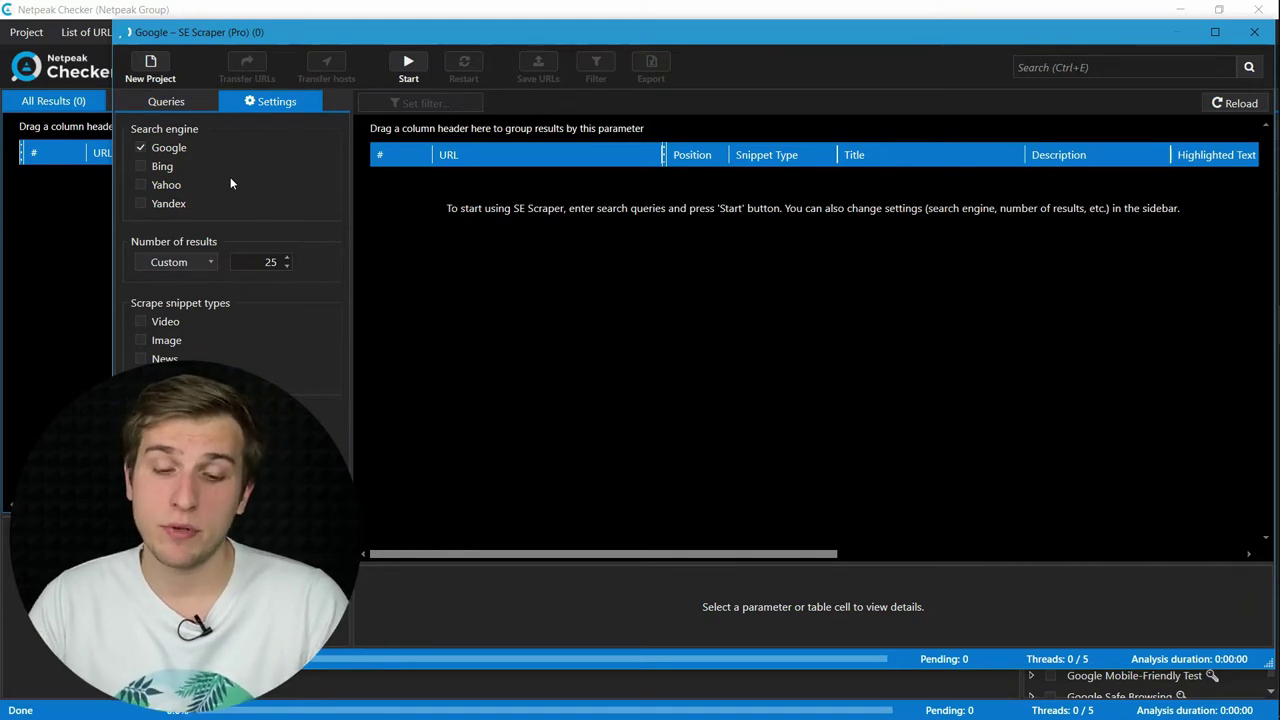
click(164, 167)
click(168, 185)
click(168, 184)
click(141, 166)
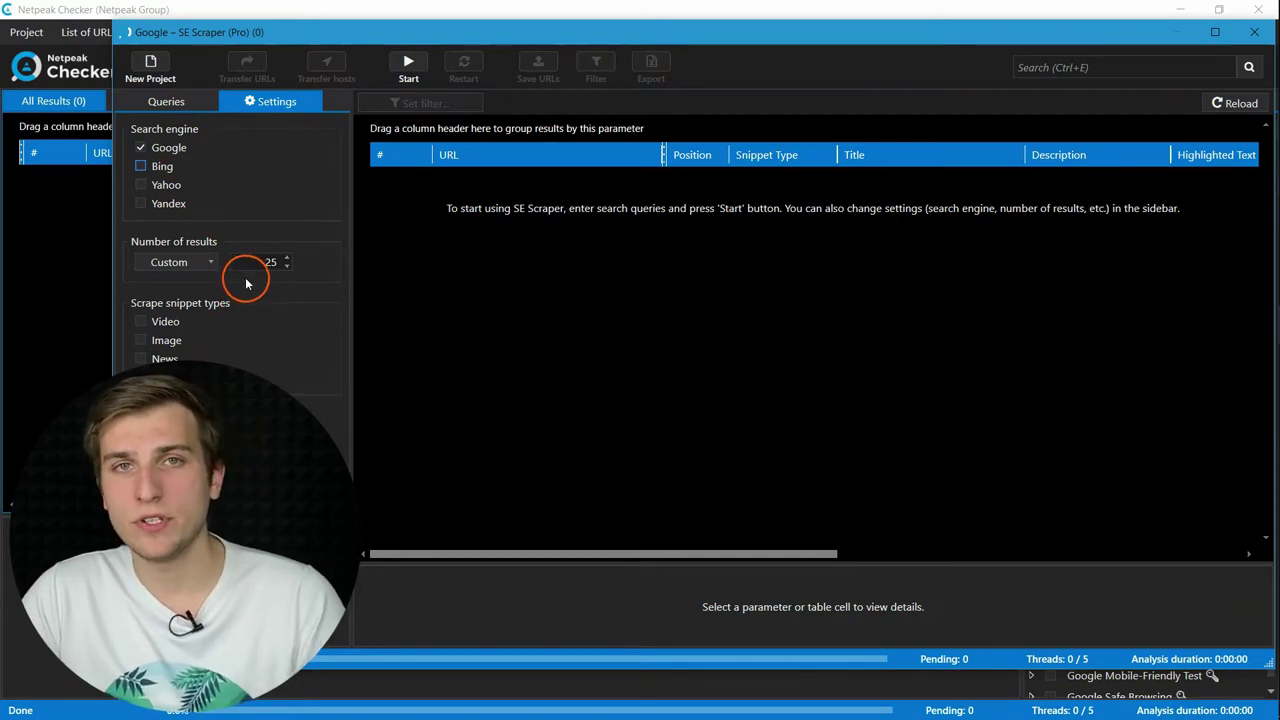
click(197, 264)
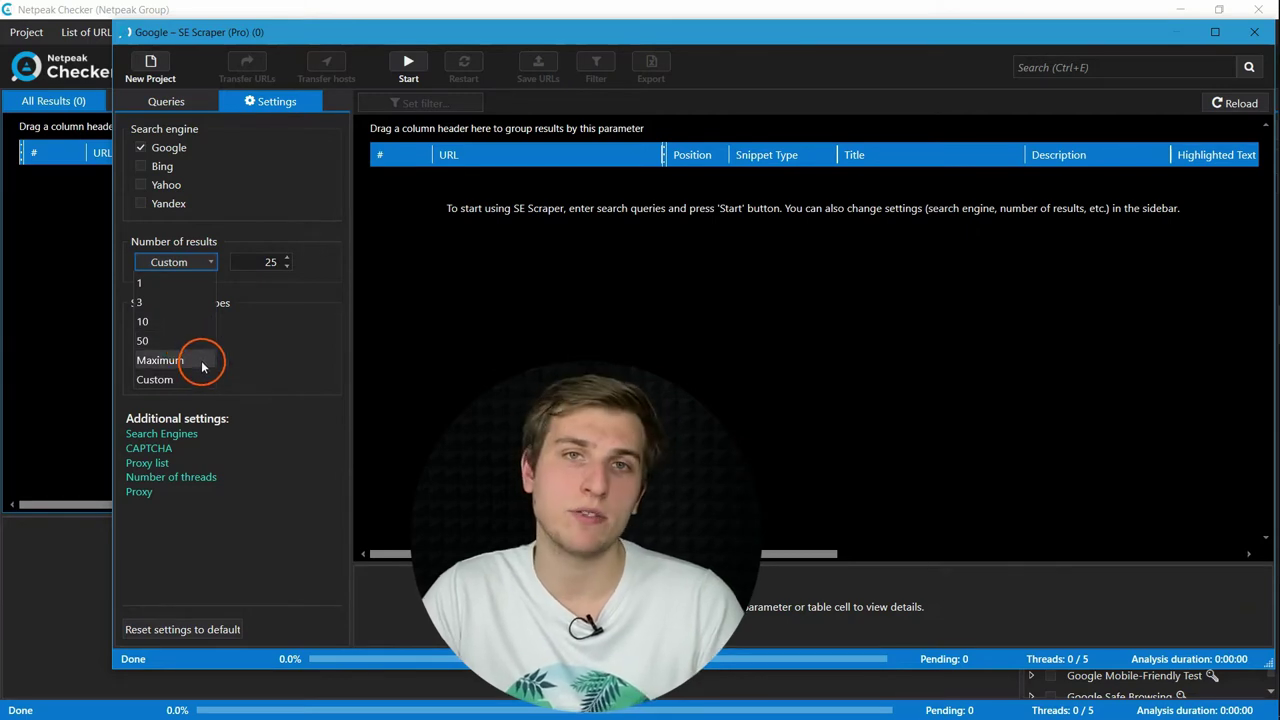
click(297, 323)
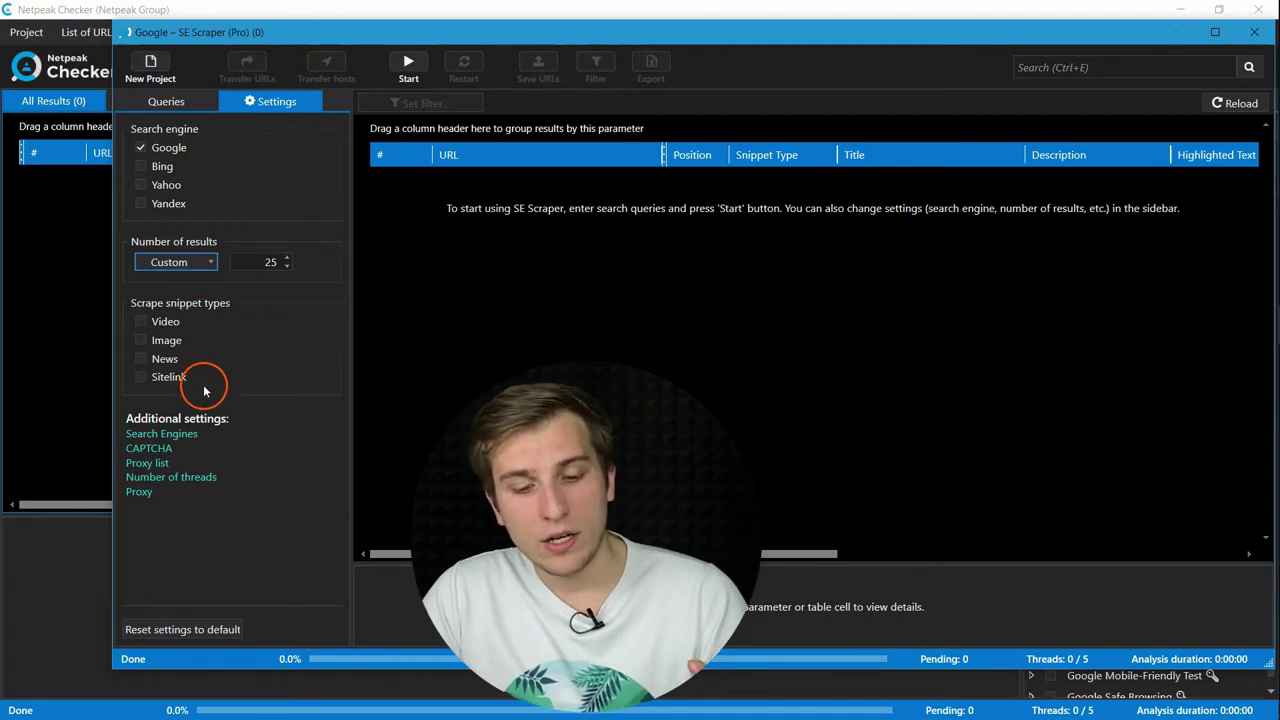
- In Search Engines settings, set Google's geolocation to Ocean City, Maryland, United States
click(182, 437)
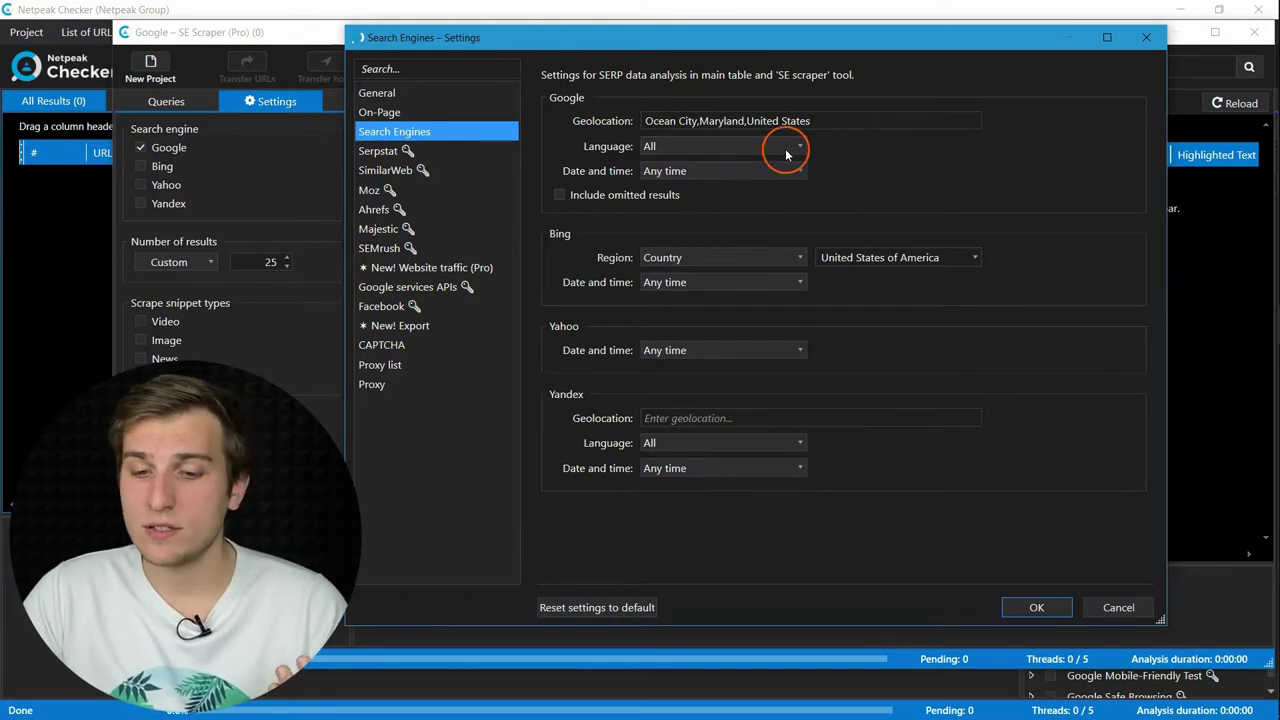
click(691, 119)
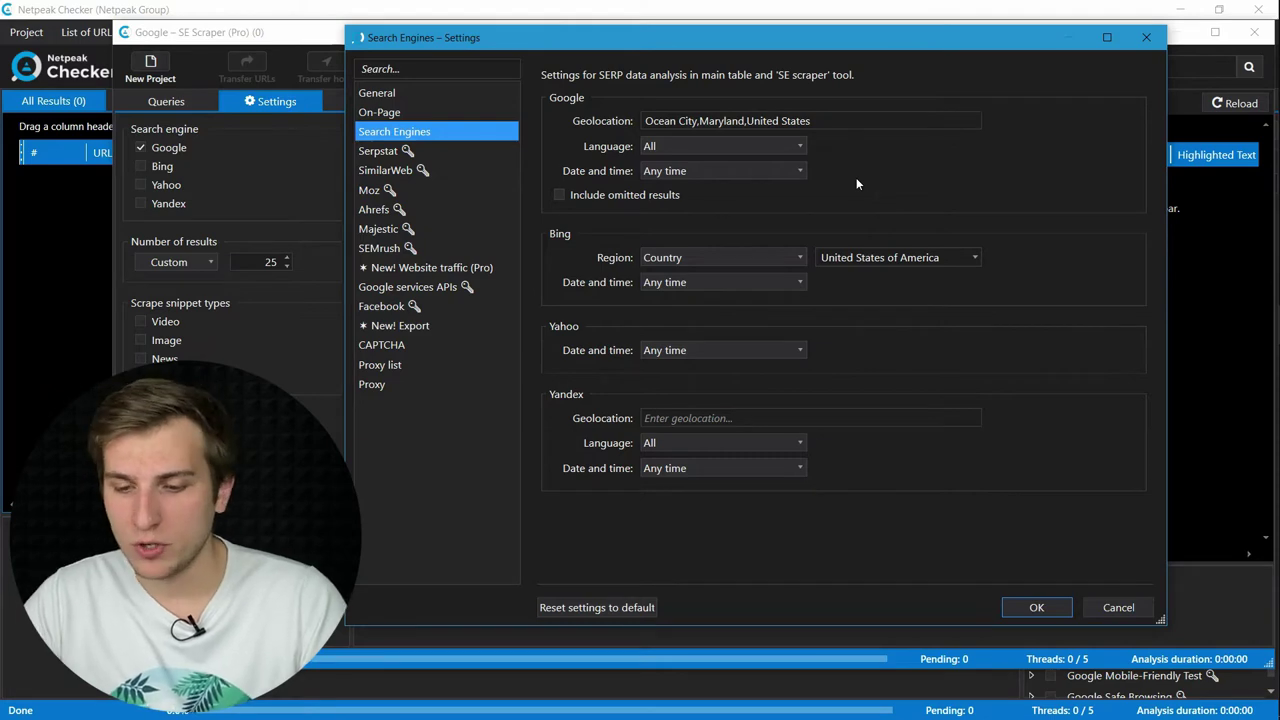
- Run the Google scrape and transfer the 160 result URLs to the main table
click(1022, 608)
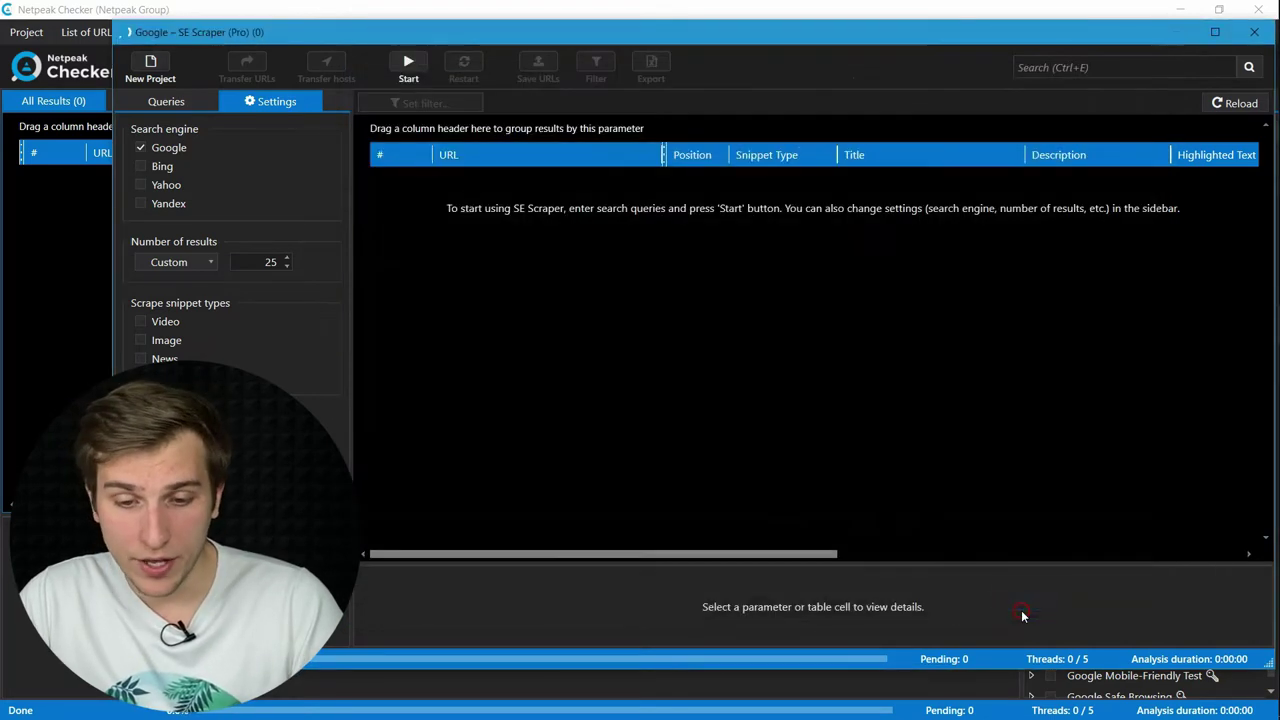
click(408, 66)
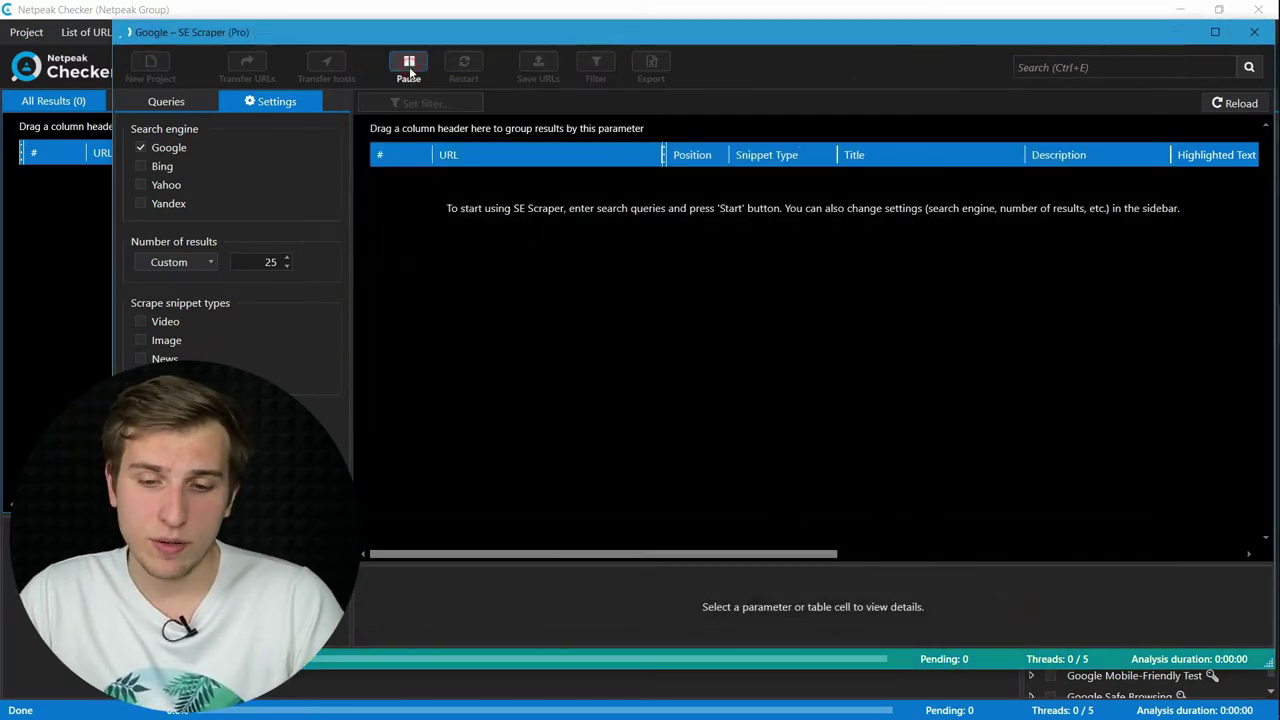
click(471, 232)
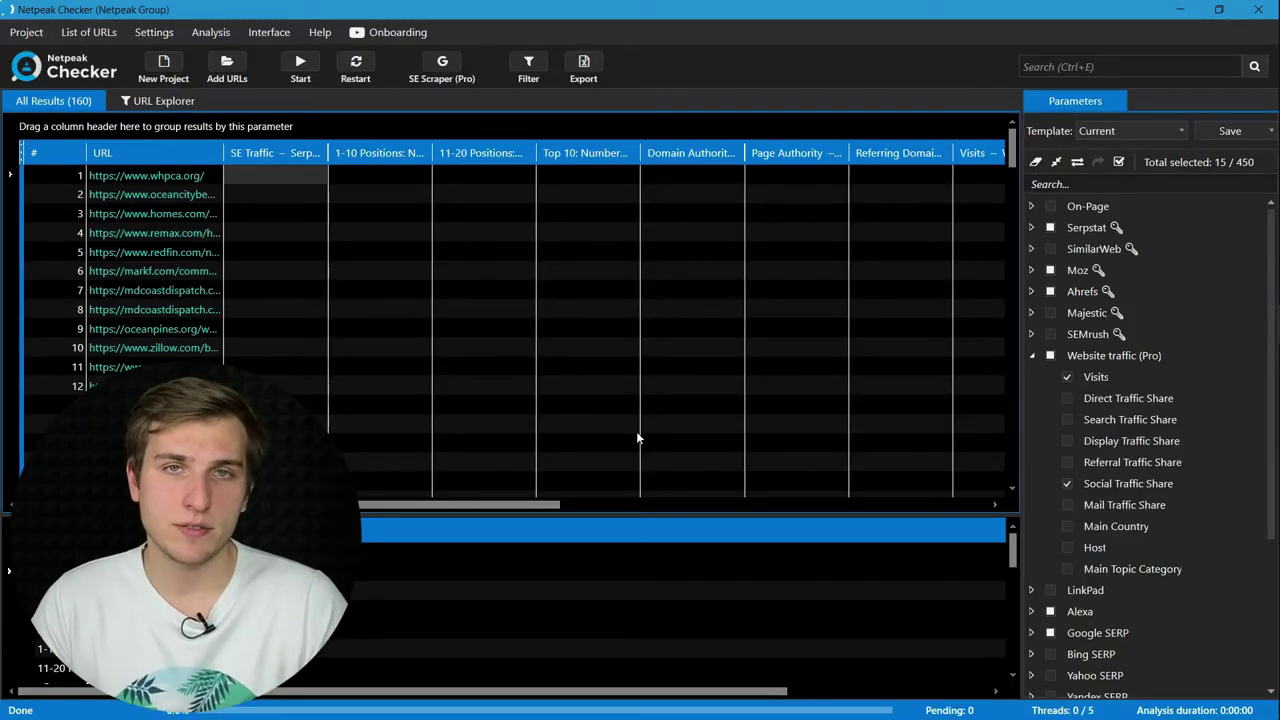
click(157, 33)
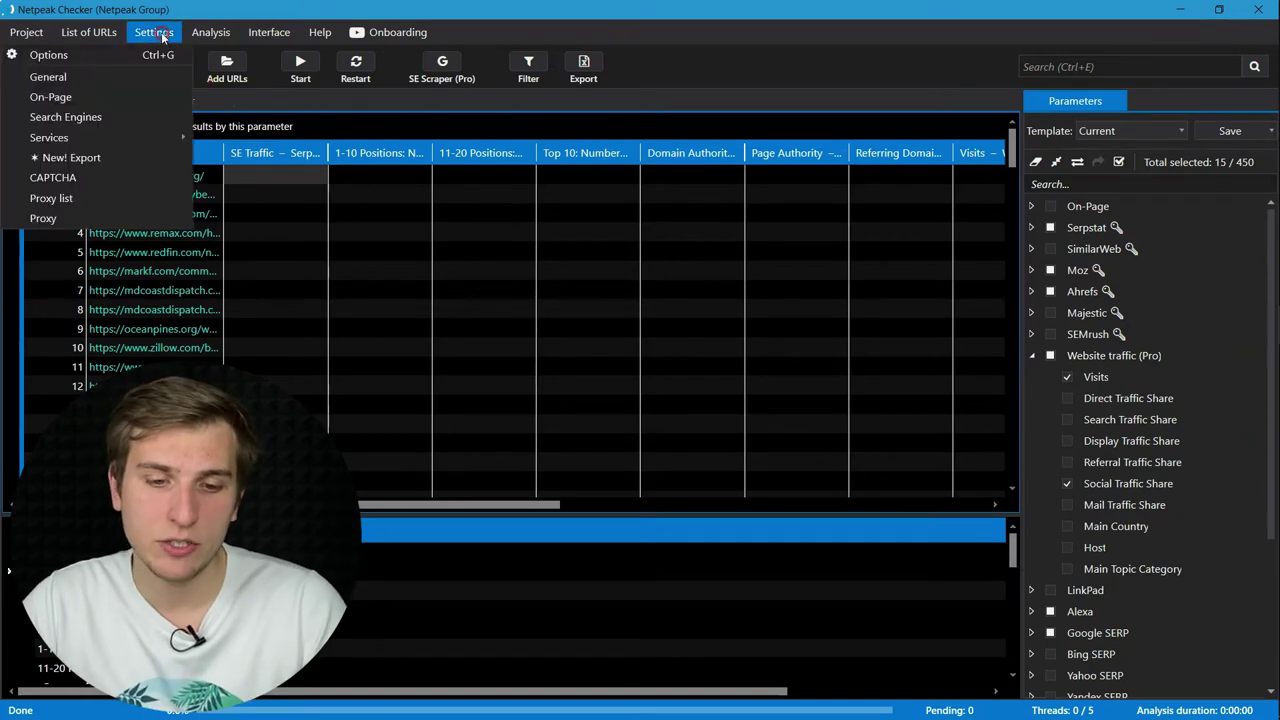
mouse_move(120, 136)
click(234, 133)
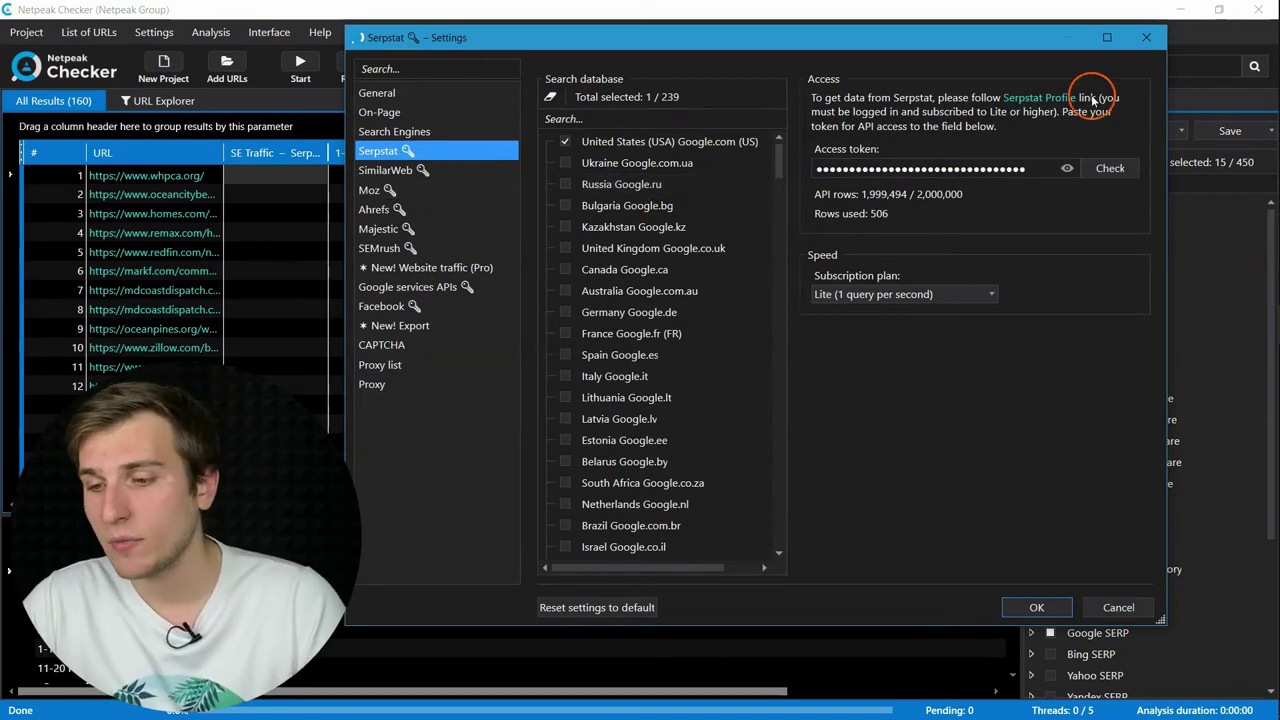
click(1149, 38)
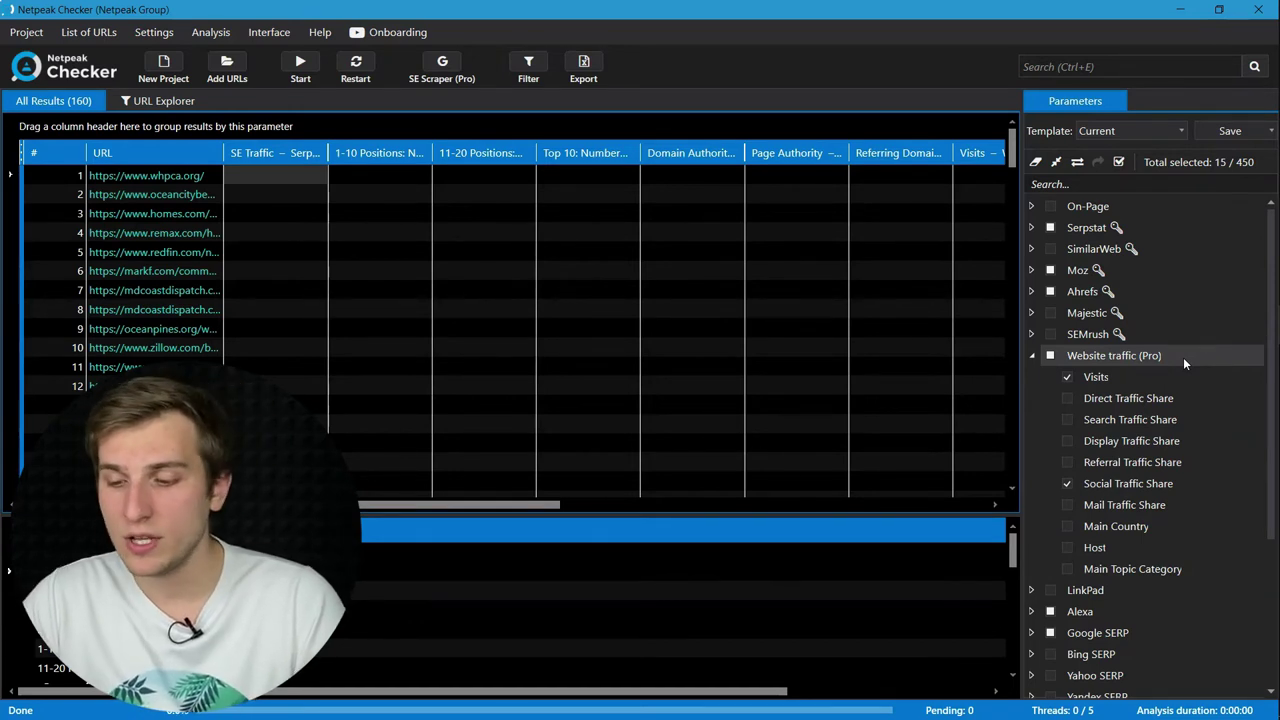
- Include the Visits traffic parameter and run the analysis on the competitor URLs
click(1179, 378)
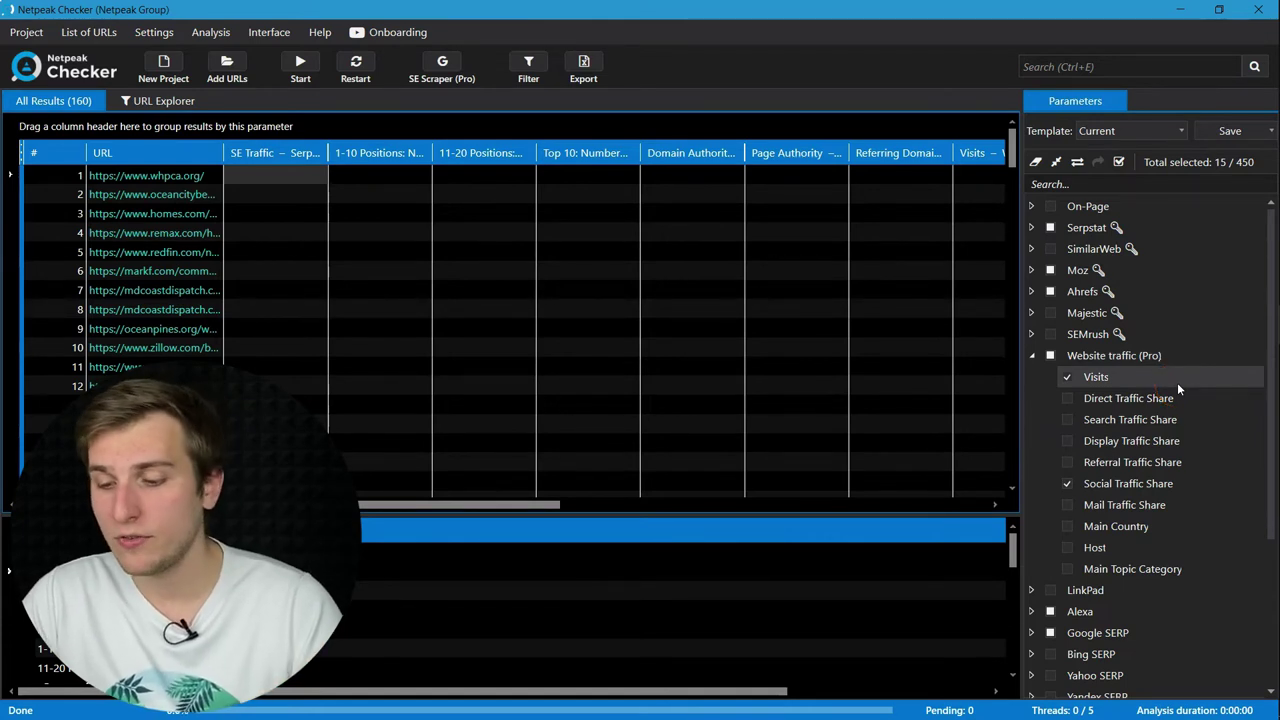
mouse_move(1192, 503)
mouse_down()
mouse_move(1189, 420)
mouse_move(1203, 393)
mouse_move(1185, 466)
mouse_up()
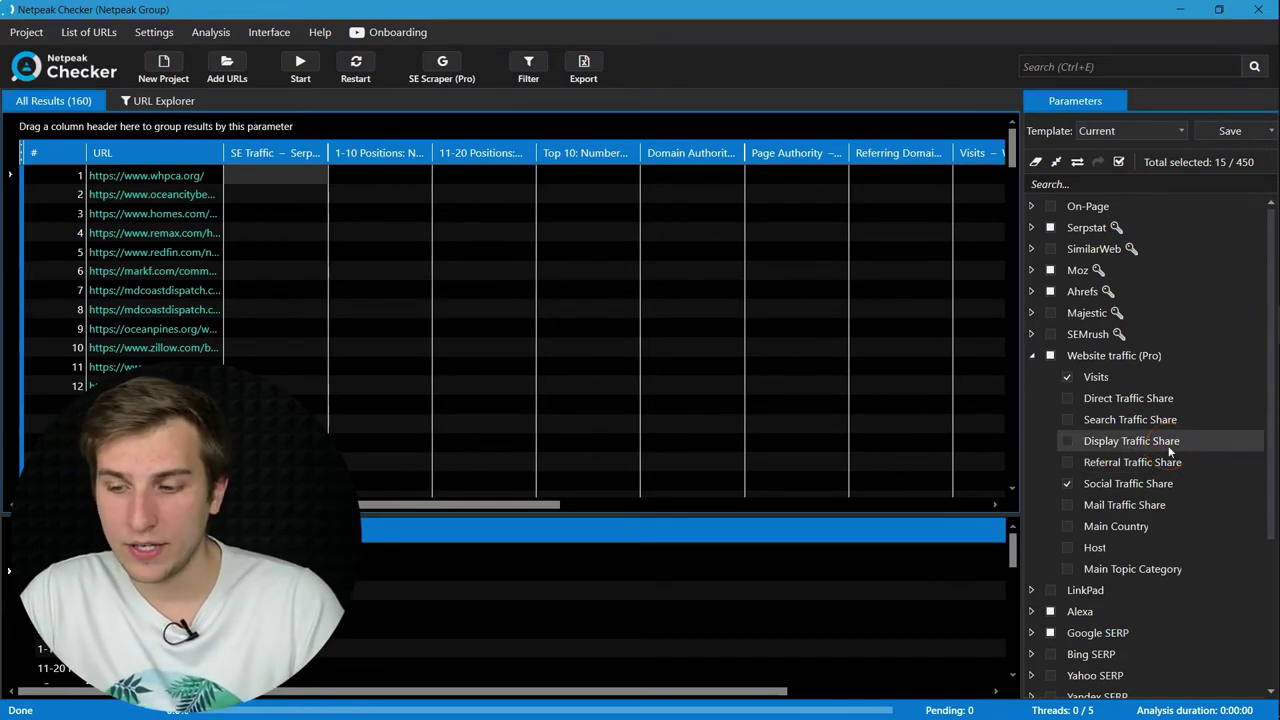
click(303, 67)
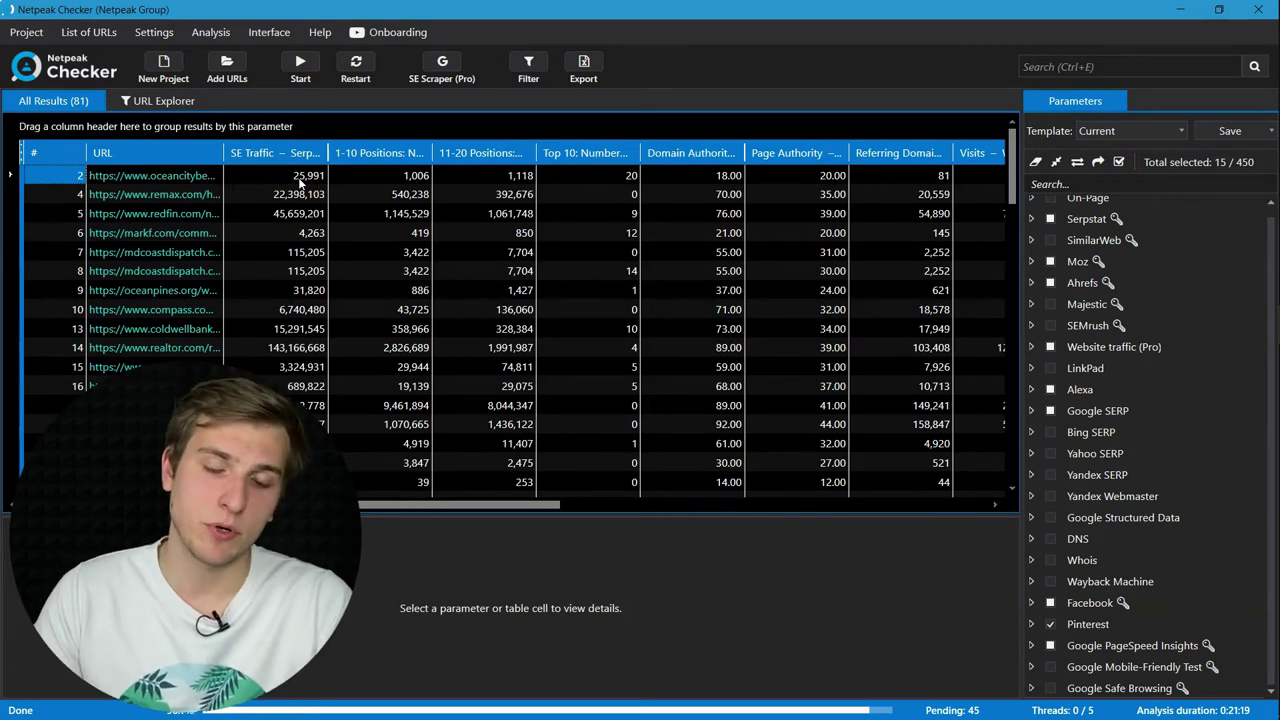
- In Settings > Export, choose Google Sheets (Google Drive) as the export format
click(152, 36)
click(136, 158)
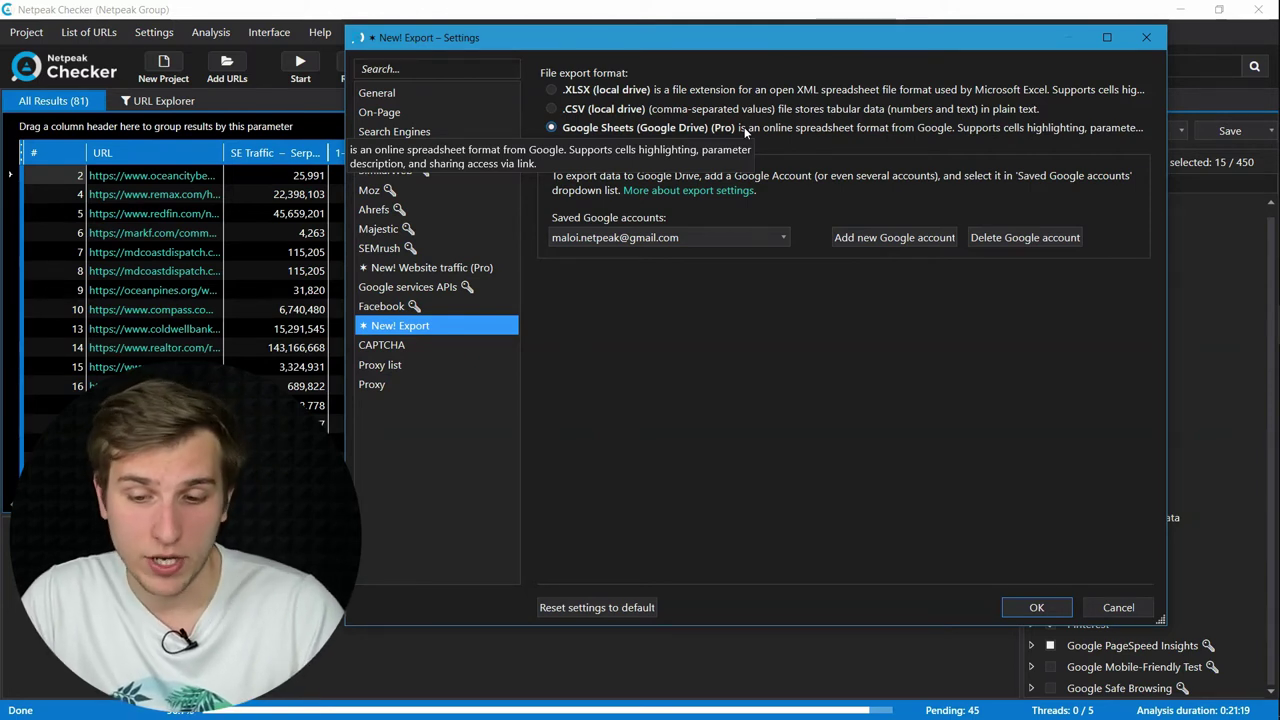
click(759, 198)
click(824, 343)
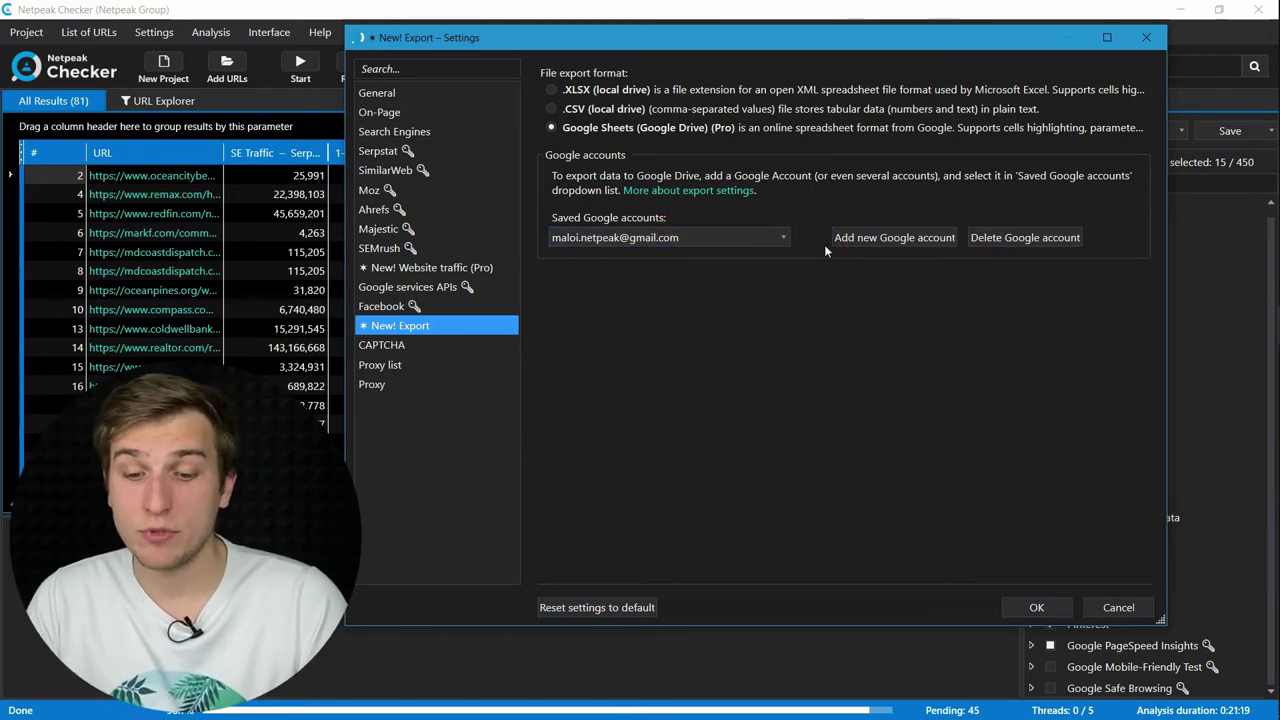
- Save the export settings and export the results to the Netpeak Checker Exports Drive folder
click(1038, 607)
click(549, 589)
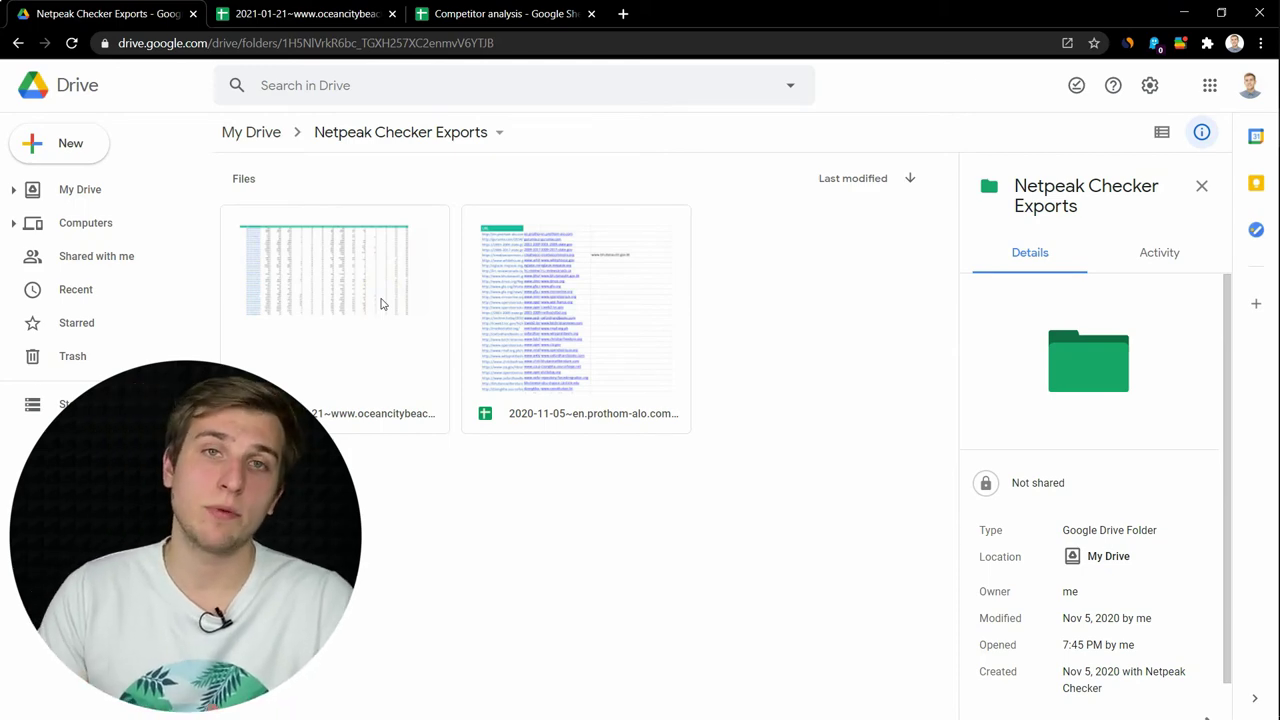
- Review the exported spreadsheet's column notes, then switch to the Competitor analysis spreadsheet
click(343, 14)
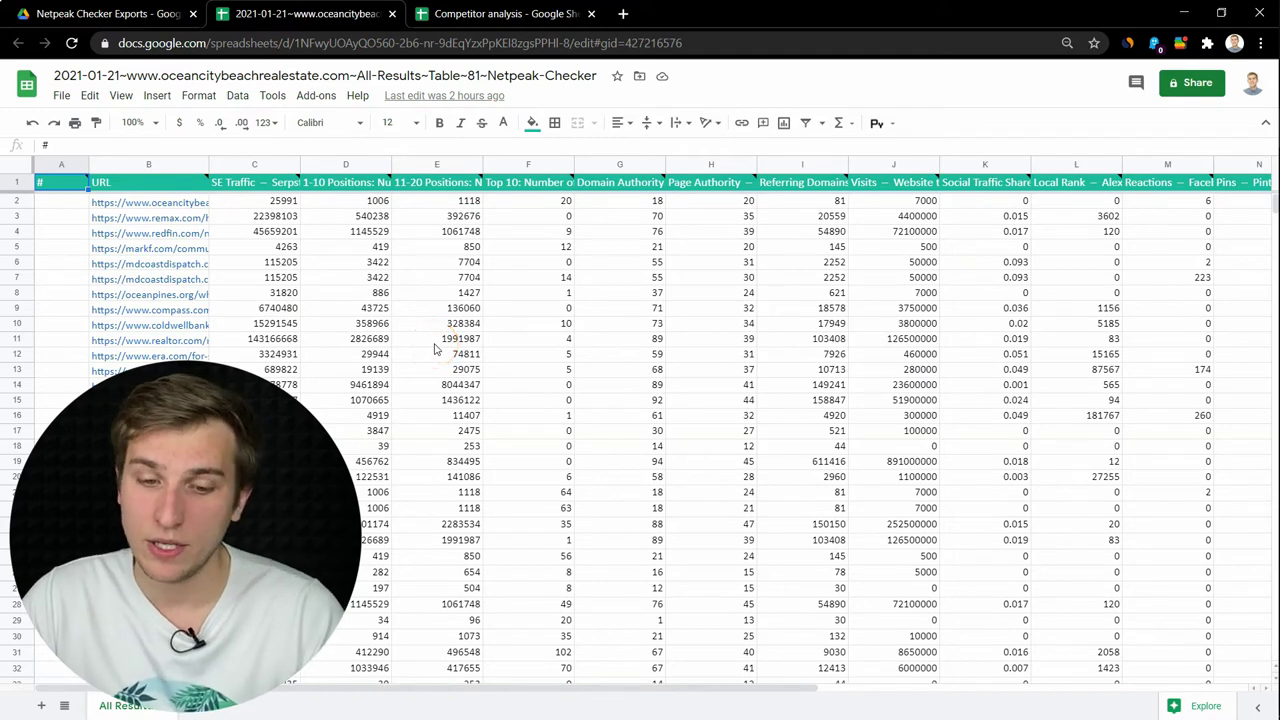
mouse_move(173, 183)
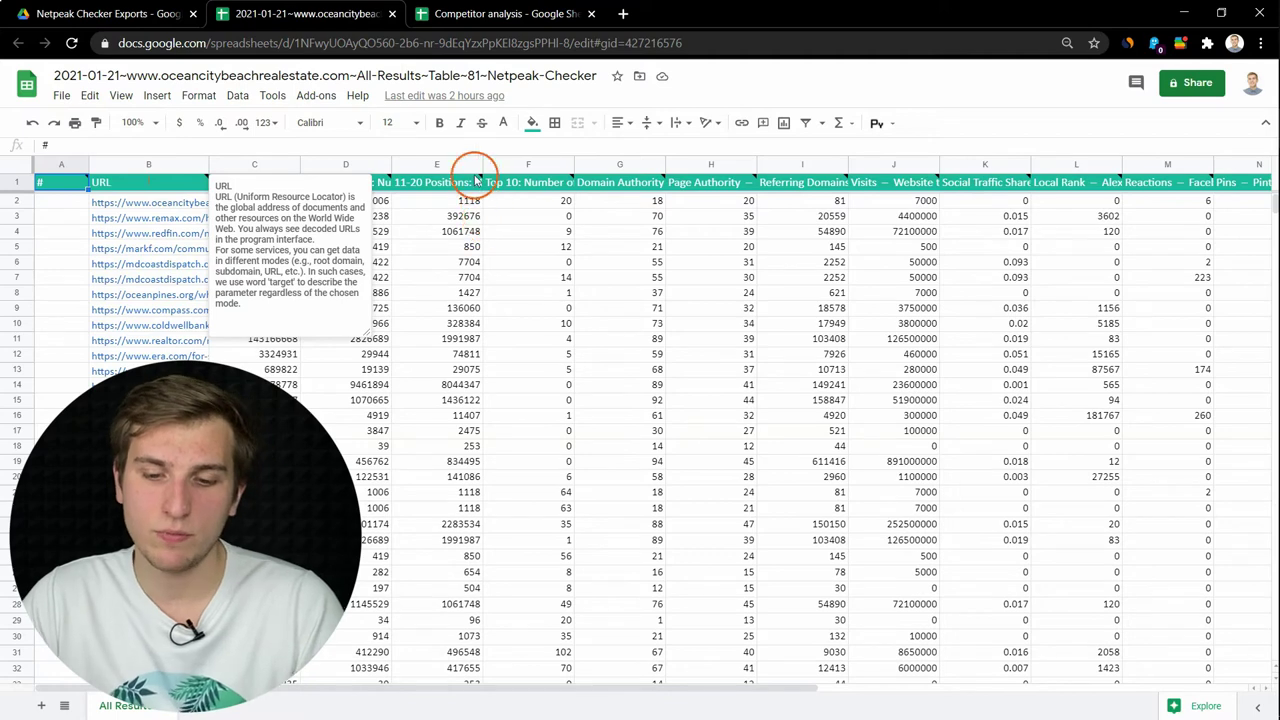
mouse_move(477, 180)
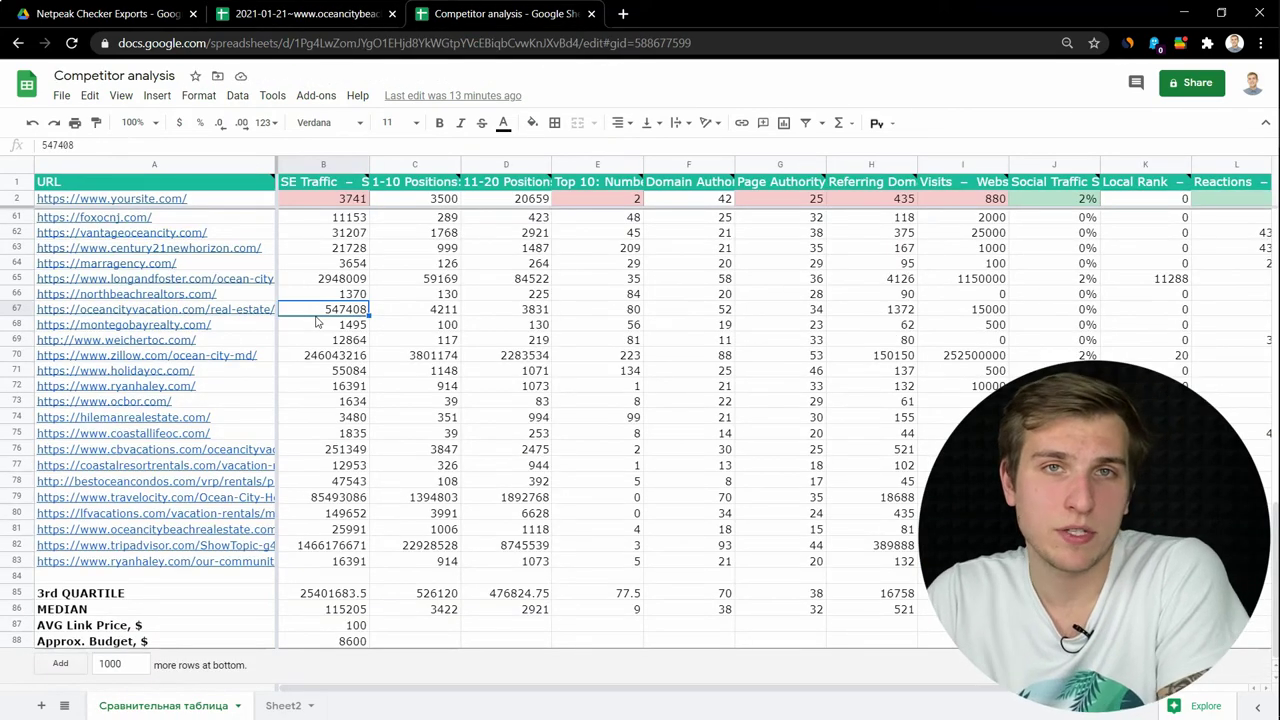
click(124, 96)
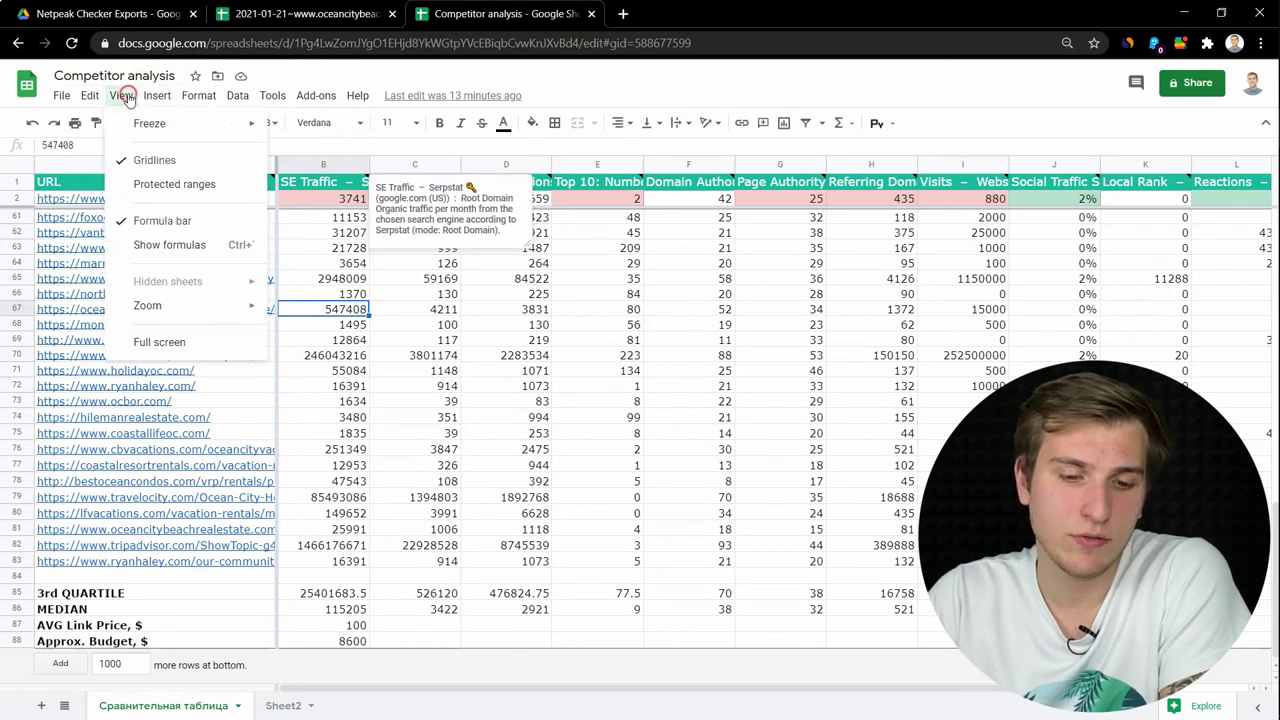
click(350, 514)
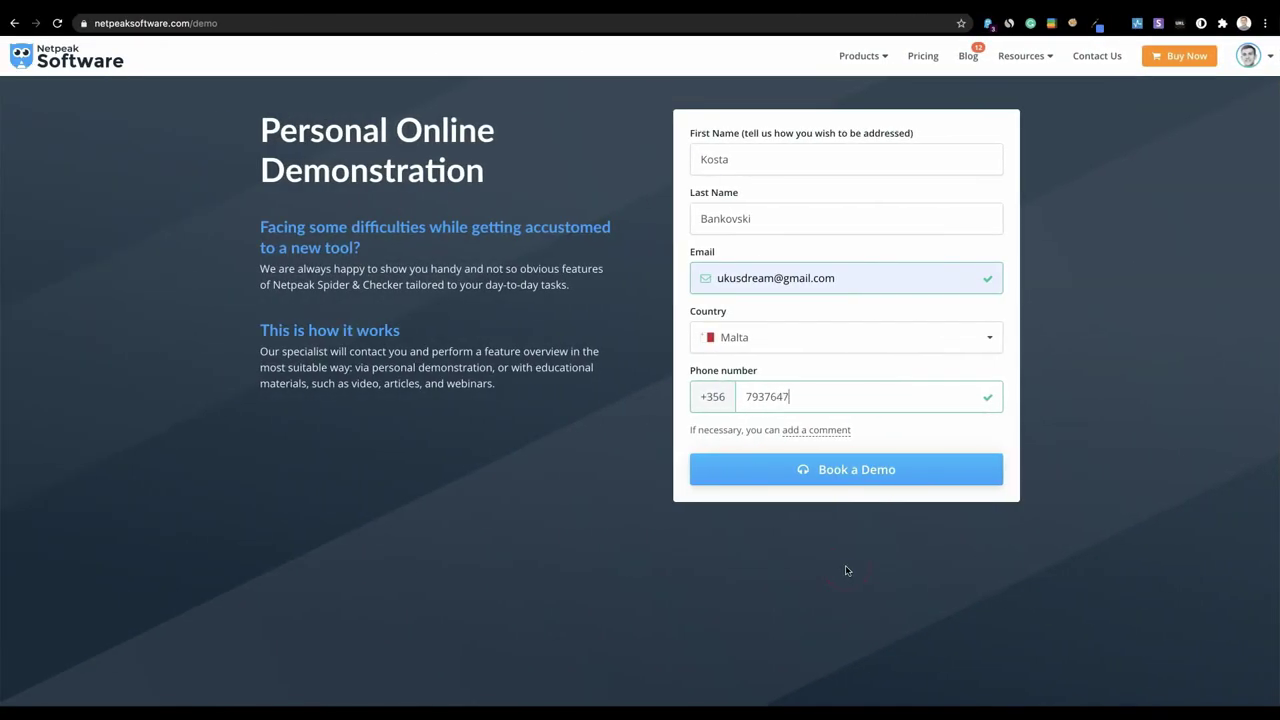
- Submit the completed demo booking form with Book a Demo
click(842, 485)
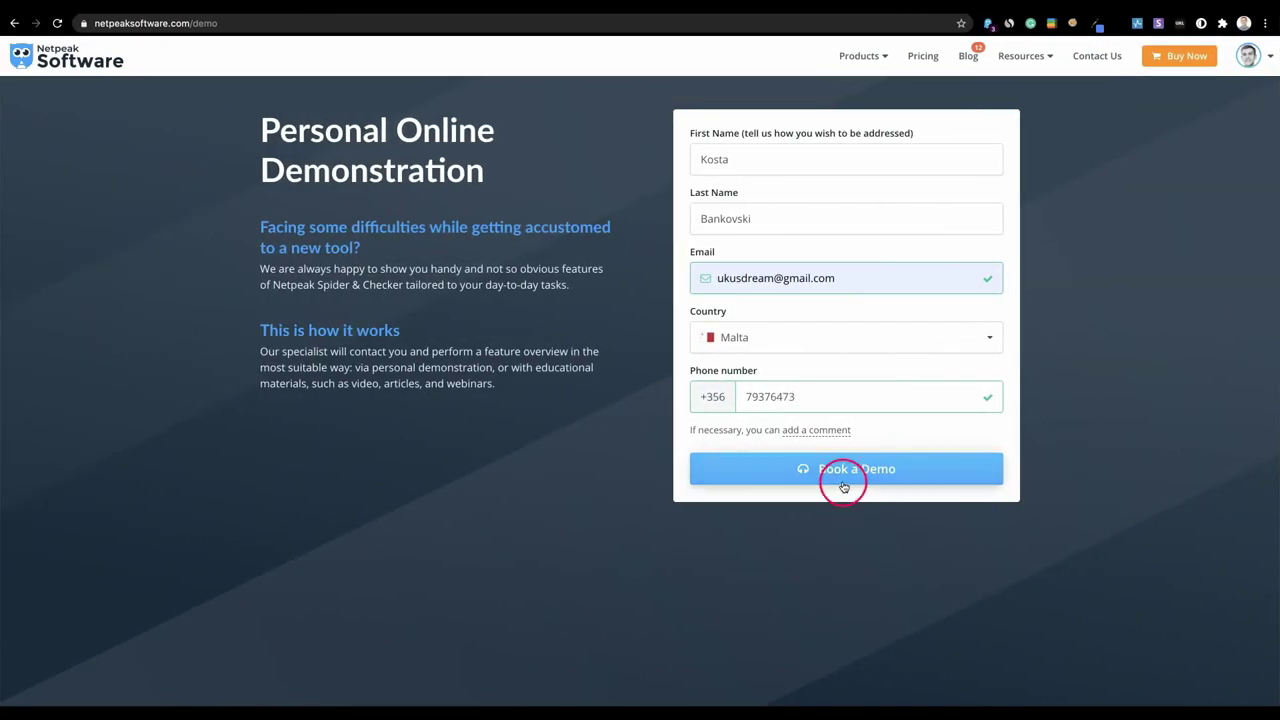